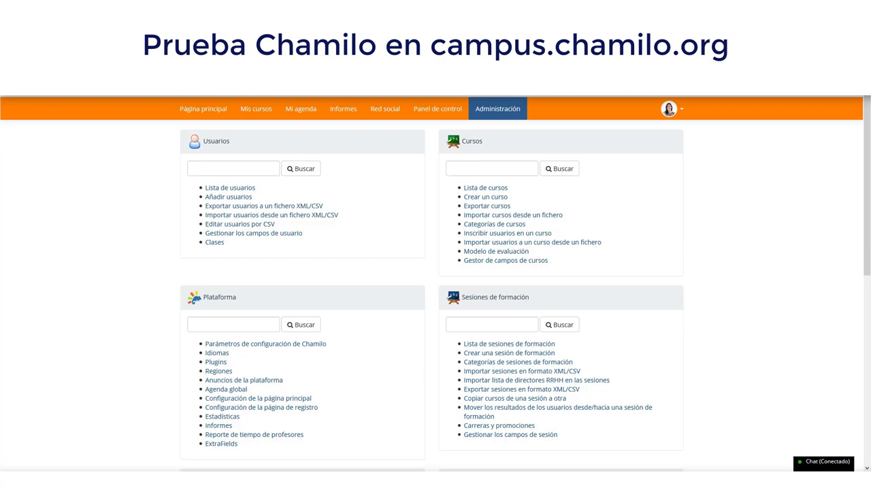
Step: Open the platform's plugin administration and look through the list of available plugins, including Notas profesores
click(213, 364)
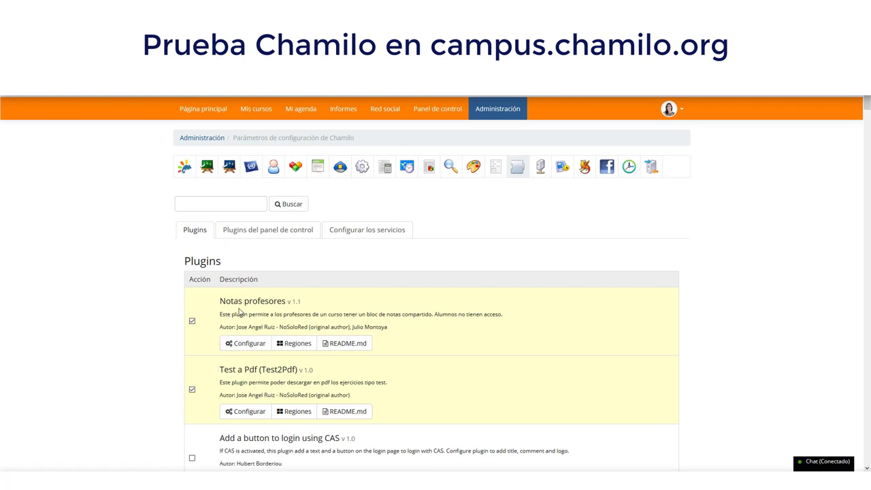
scroll(240, 312, down, 2)
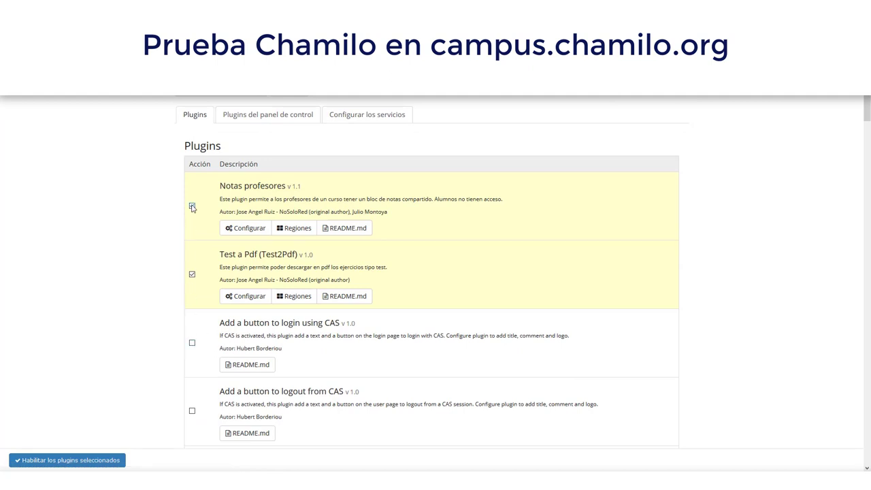
scroll(146, 354, down, 3)
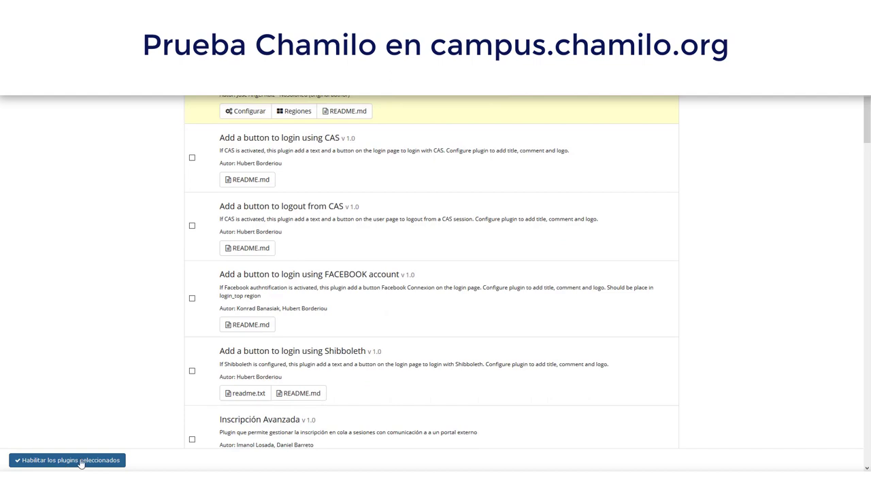
scroll(123, 326, up, 5)
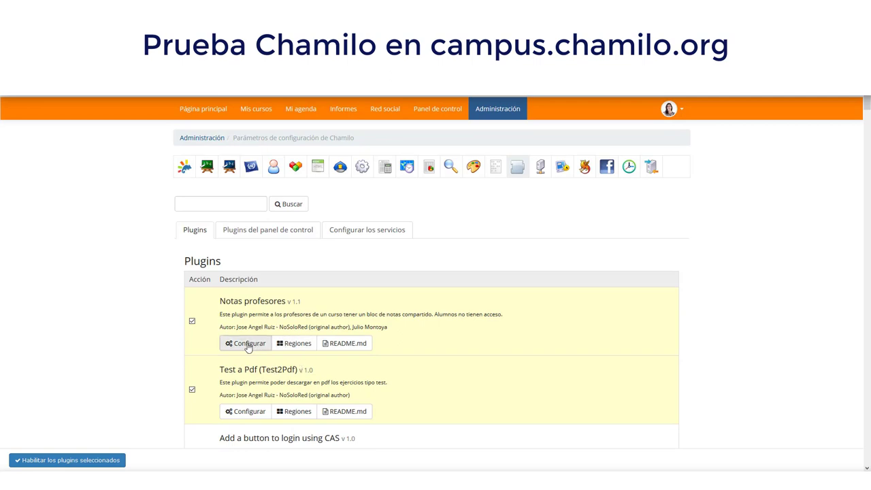
Step: Read the README instructions of the Notas profesores plugin about placing the notebookteacher folder in Chamilo's plugin folder
click(345, 346)
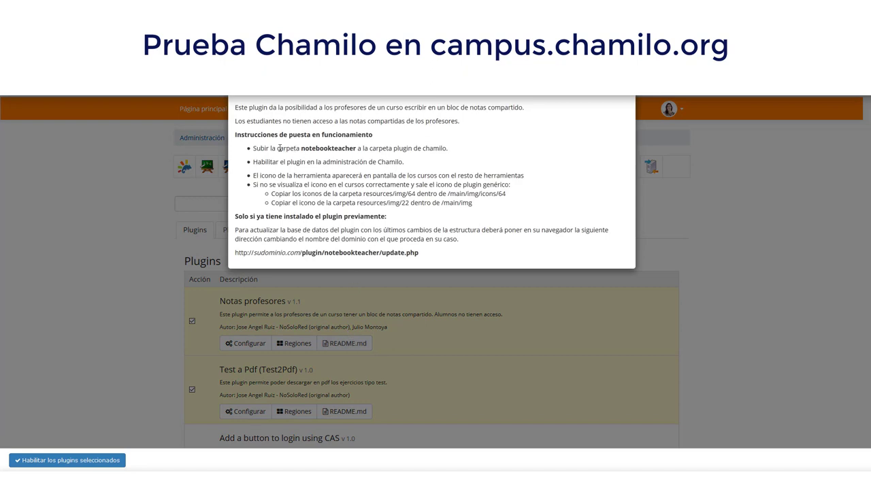
drag(279, 149, 447, 148)
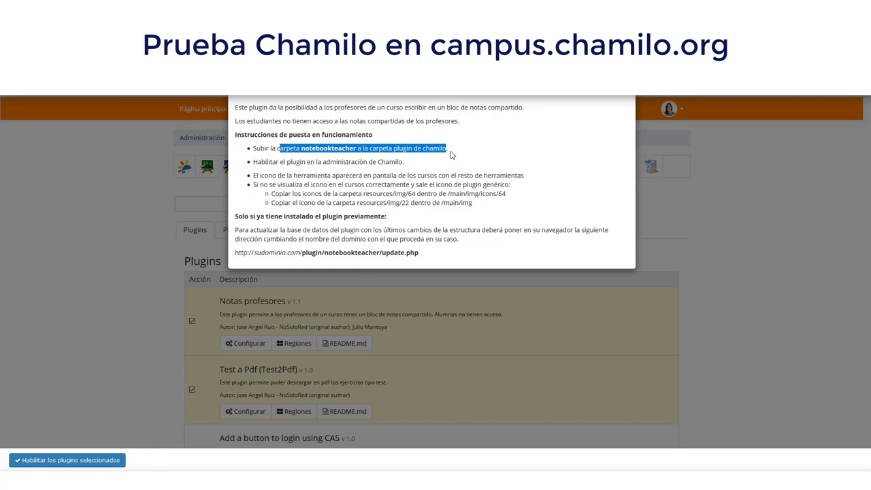
click(623, 82)
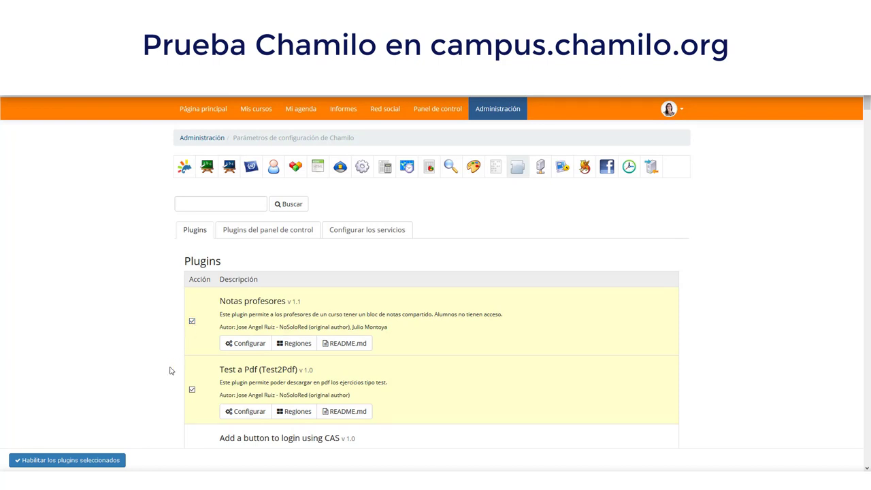
Step: Save the Notas profesores configuration with Activar plugin set to Sí, and open the plugin's region assignment
click(251, 346)
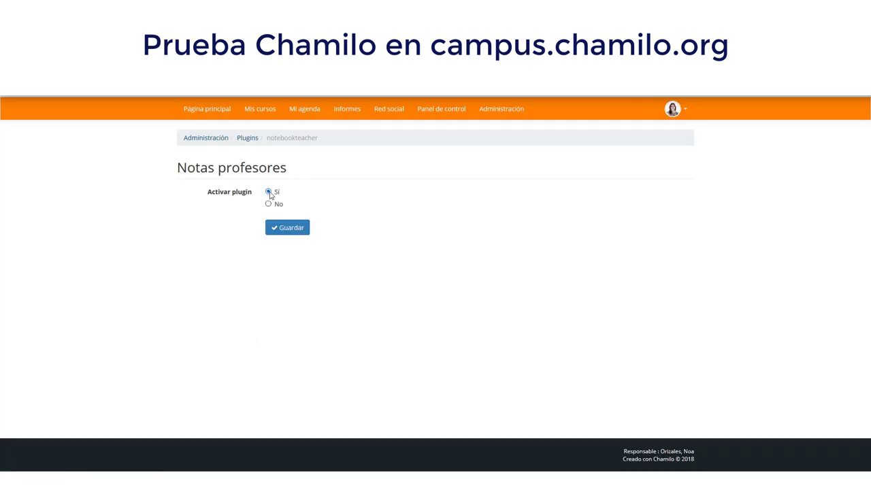
click(291, 230)
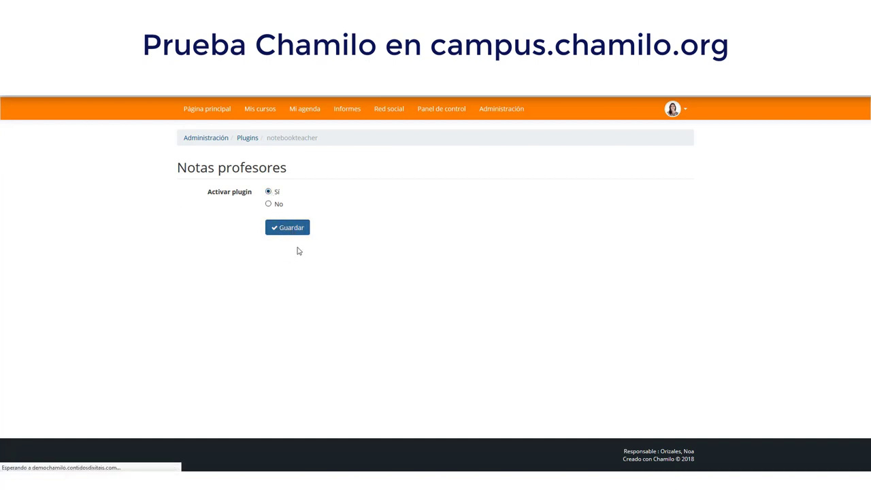
click(248, 140)
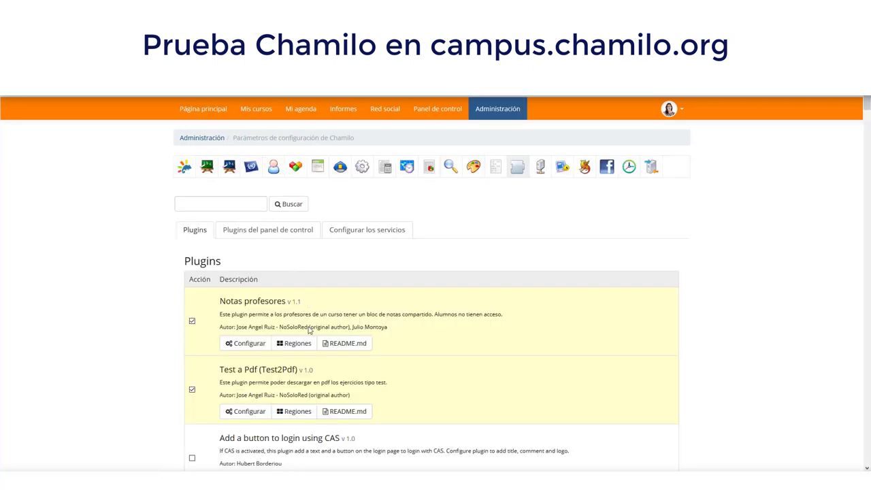
click(298, 346)
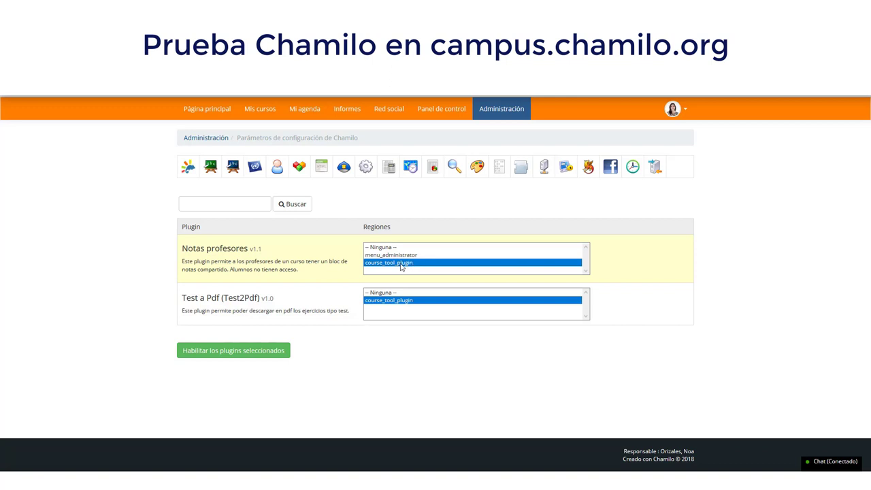
Step: Return to the administration overview and search the courses for "demo"
click(502, 114)
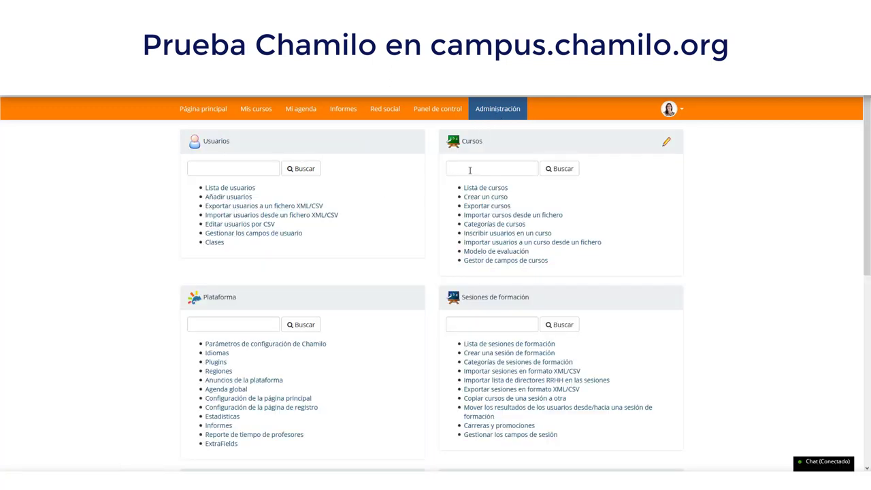
click(467, 168)
text(demo)
key(Return)
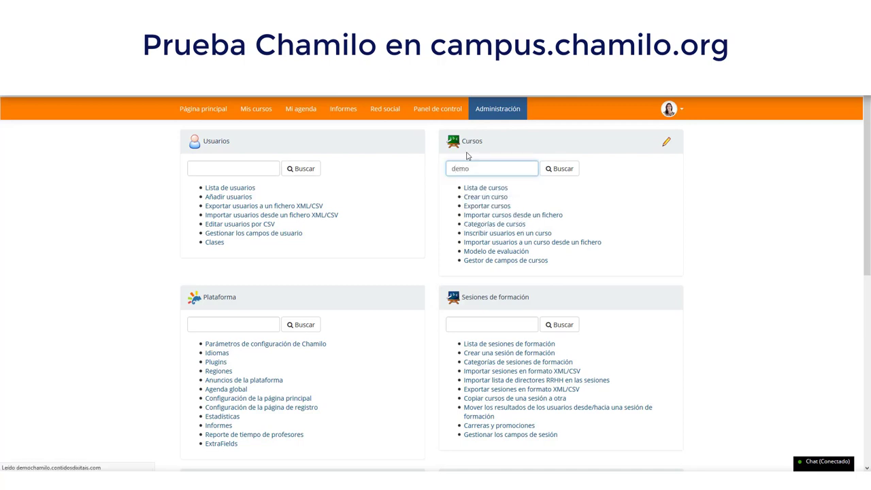
Step: Enter the Curso Demo course and open its Notas profesores tool
click(217, 243)
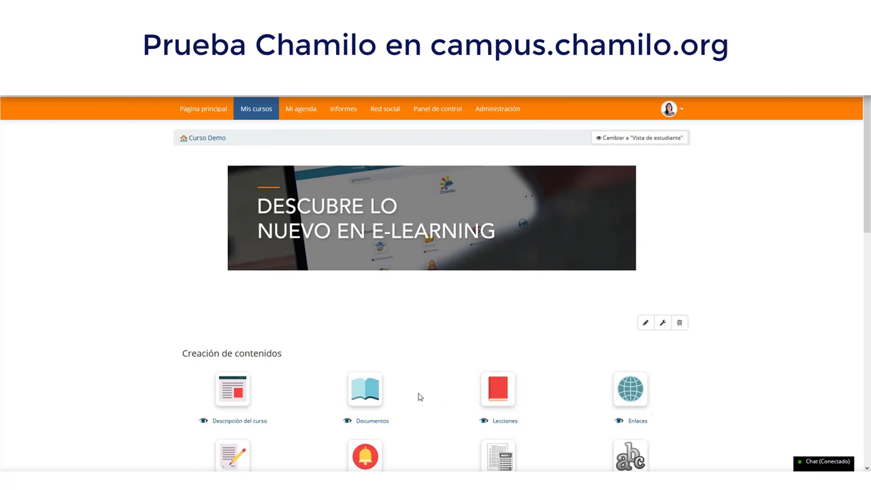
scroll(419, 397, down, 7)
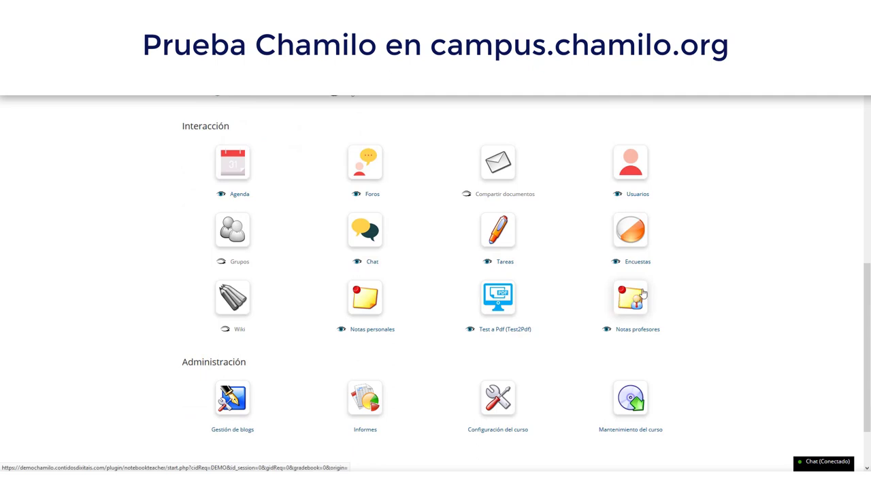
click(636, 302)
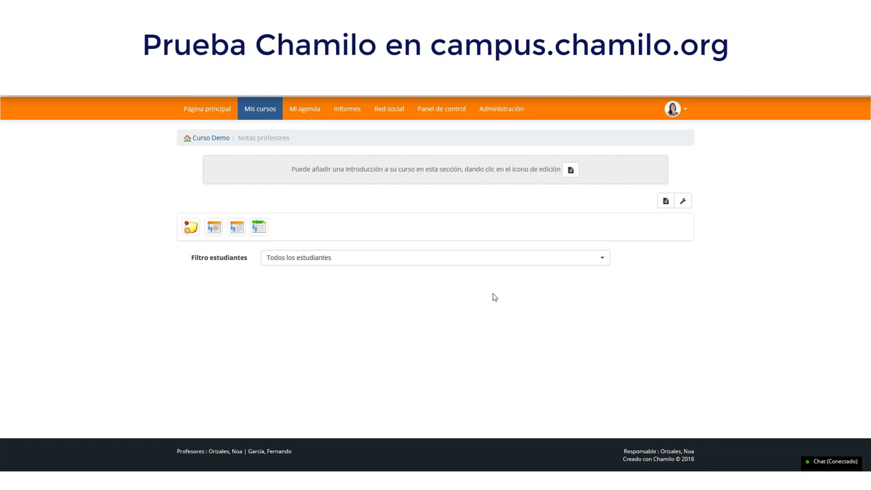
Step: Start a new teacher note titled "Tutoría realizada" and assign it to the first student in the list
click(190, 229)
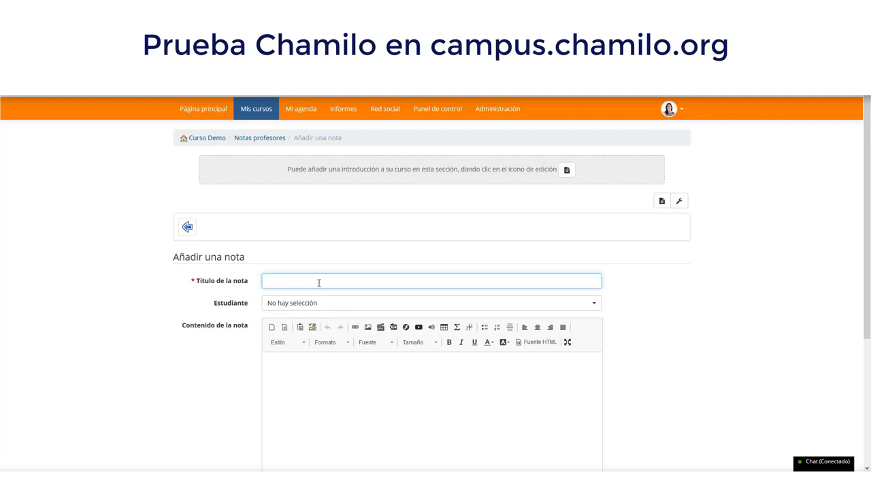
text(Tutoría realizada)
click(304, 307)
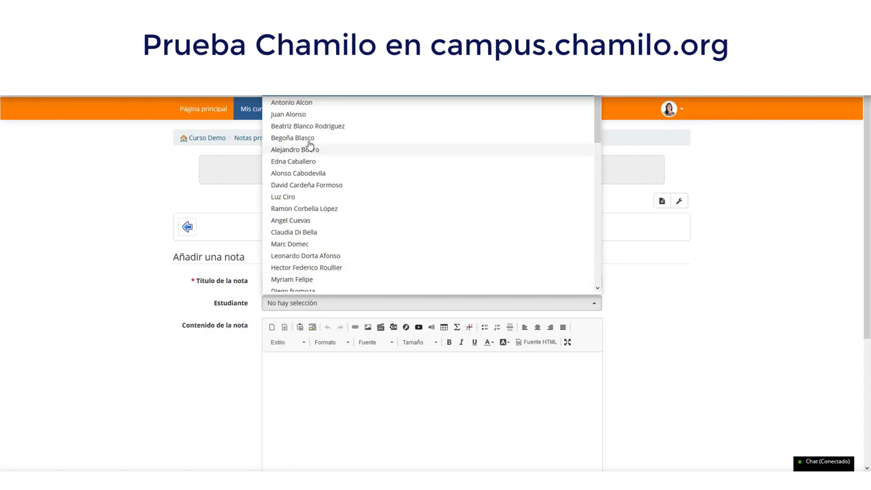
click(297, 102)
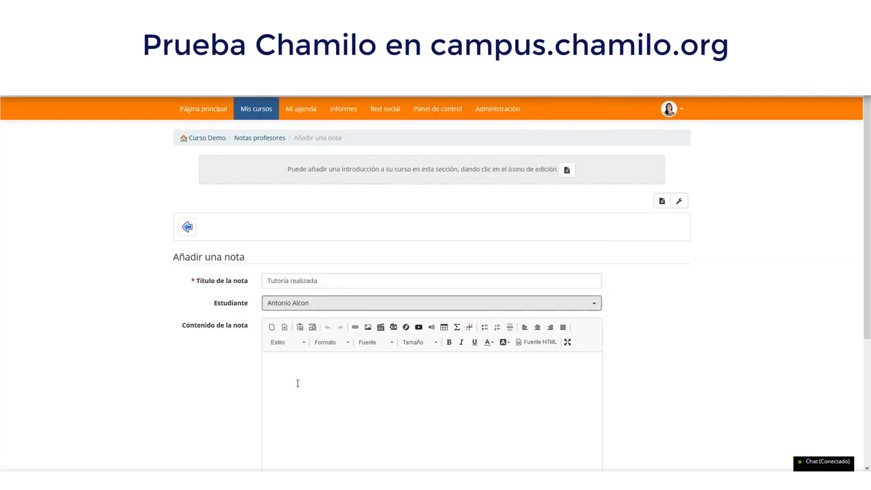
Step: Write "Hoy he realizado una tutoría presencial con este alumno." and "Me ha entregado el trabajo impreso." as separate paragraphs of the note, and add it
click(322, 382)
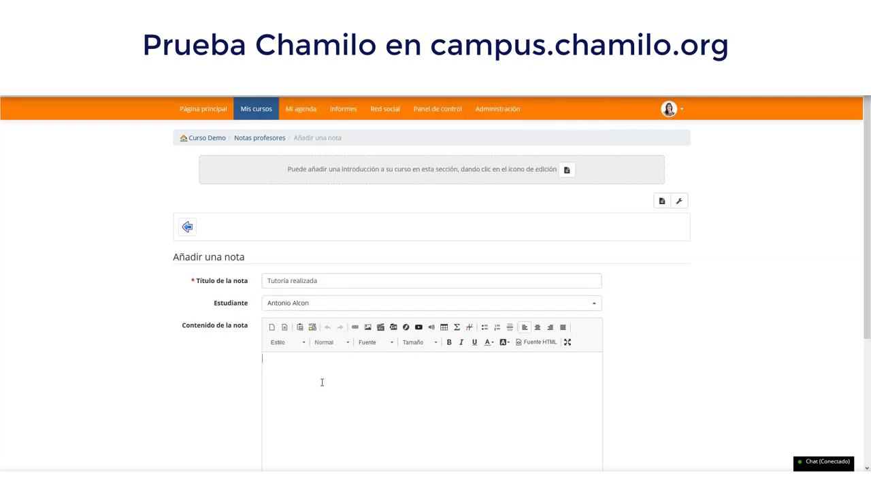
text(Hoy he realizado una tutoría pren)
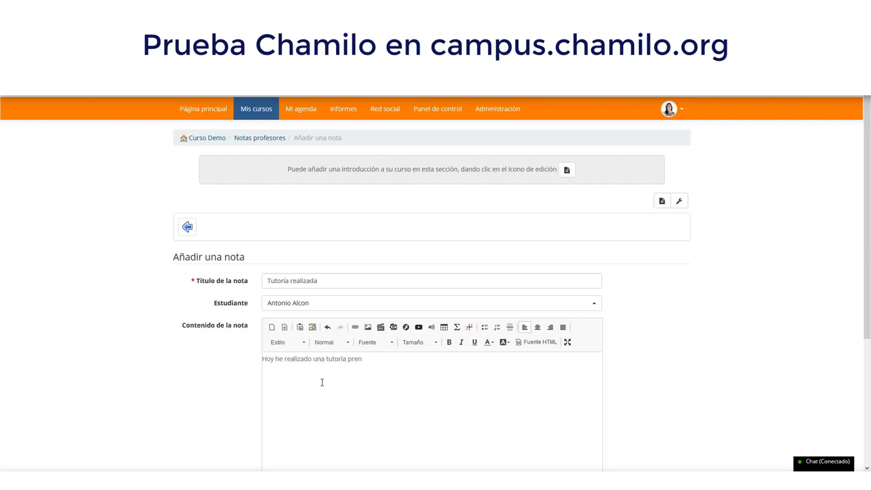
text(ncial con este alumno.)
key(Return)
key(Return)
text(Me ha entrea)
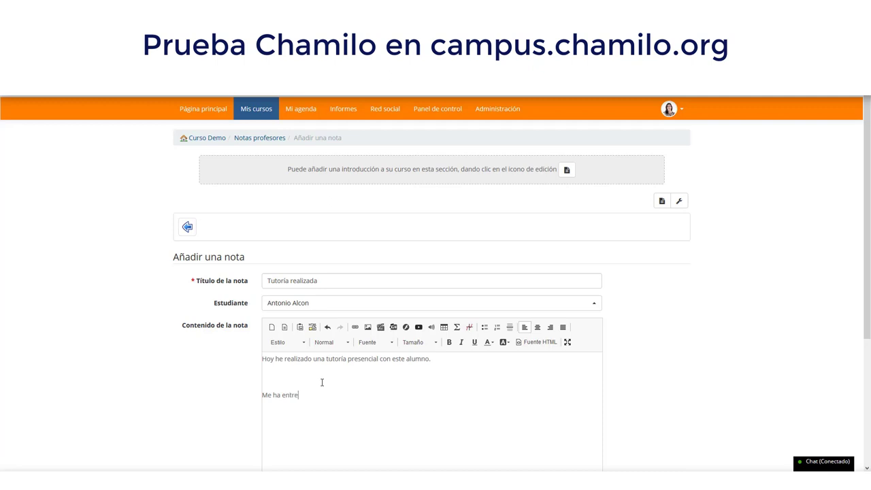
key(BackSpace)
text(gado el trabajo impresa)
text(.)
key(BackSpace)
key(BackSpace)
text(o.)
key(Home)
key(BackSpace)
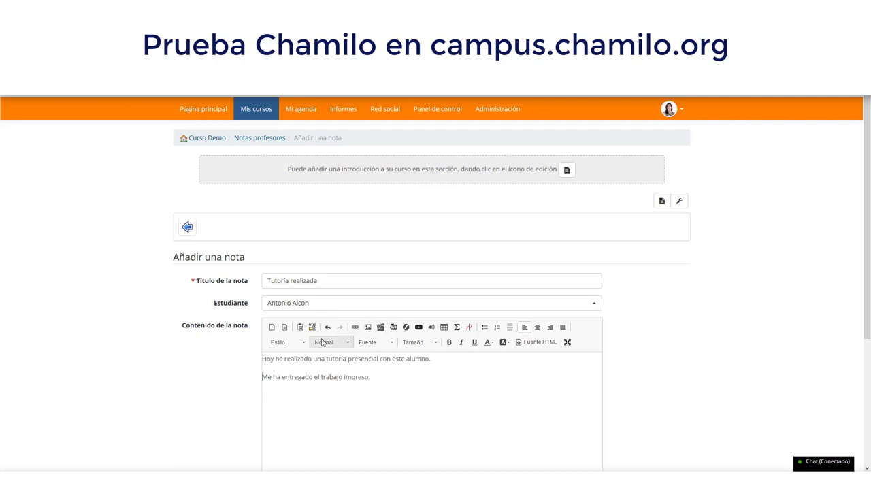
scroll(472, 355, down, 1)
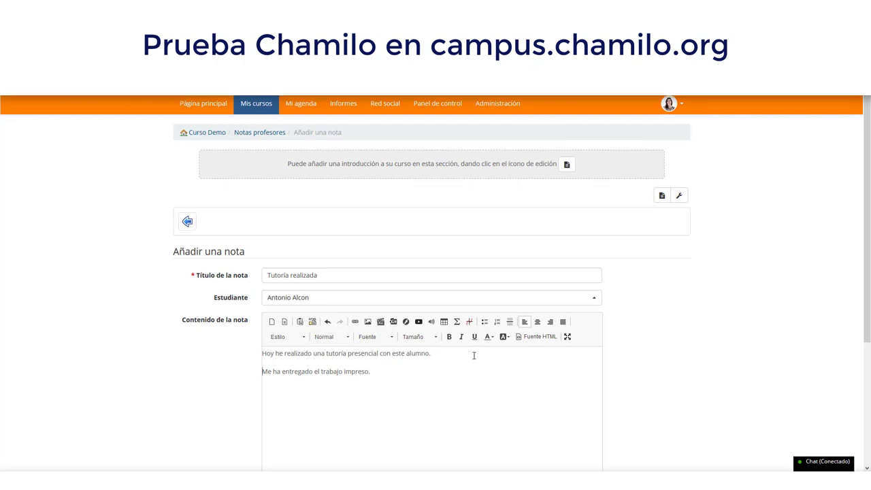
scroll(468, 342, down, 2)
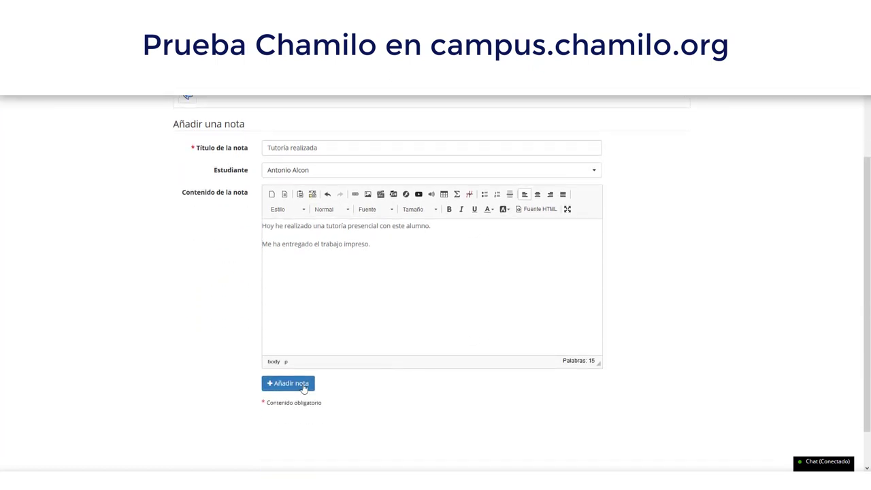
click(294, 386)
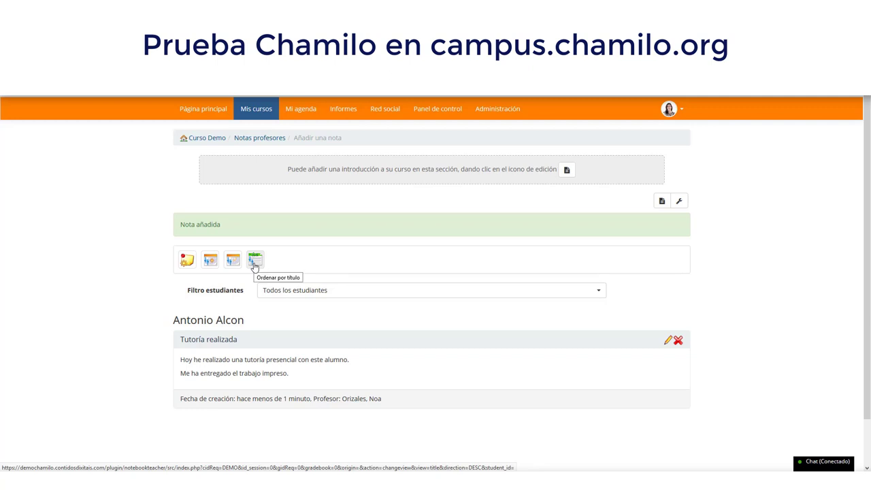
Step: Filter the teacher notes by a different student, and switch the filter to the student assigned to the new note
click(380, 292)
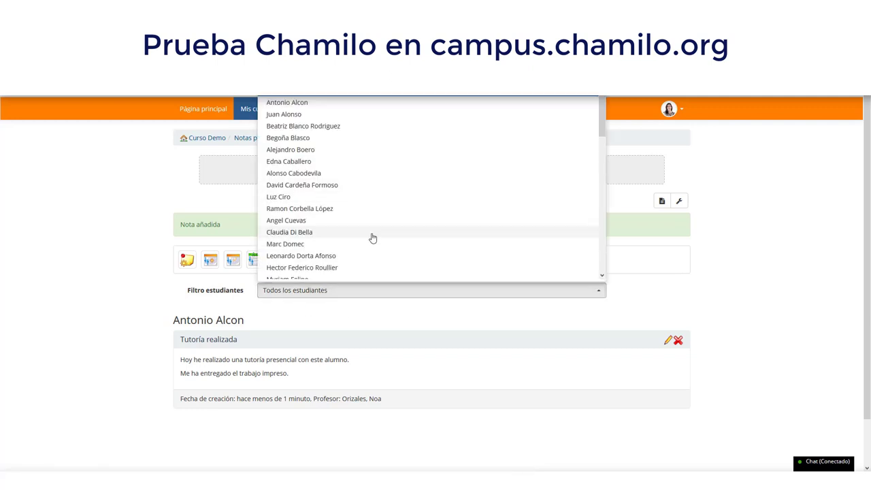
click(289, 138)
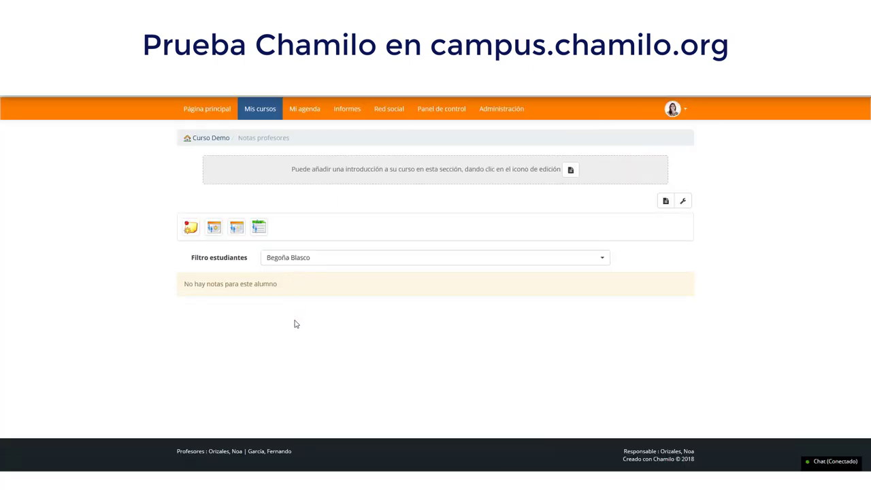
click(312, 257)
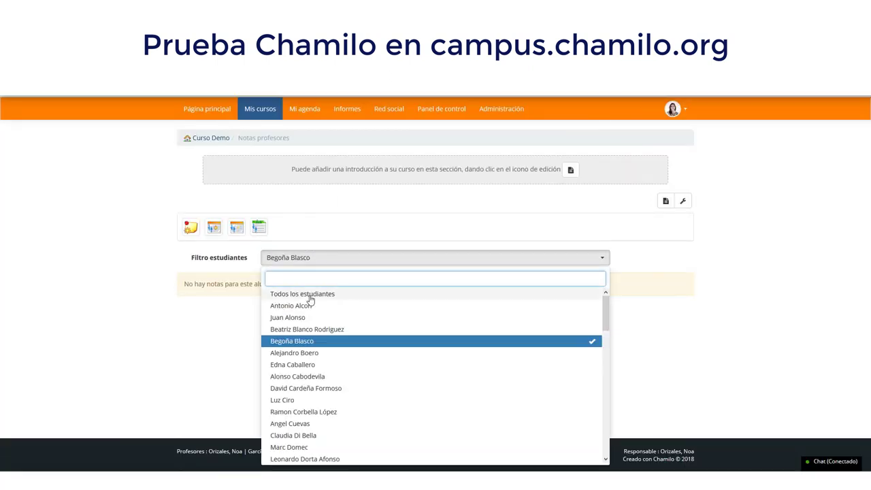
click(278, 307)
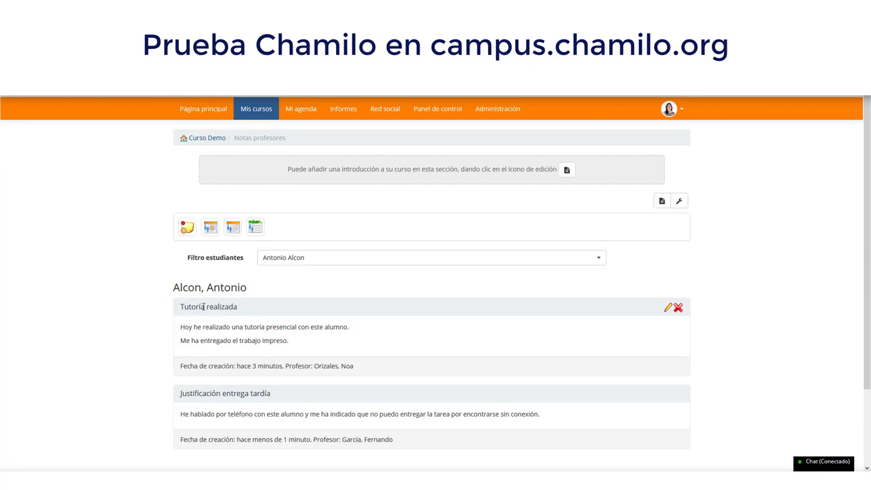
Step: Examine the titles and authoring teachers of the student's "Tutoría realizada" and "Justificación entrega tardía" notes
drag(181, 308, 241, 312)
drag(287, 366, 362, 372)
drag(182, 394, 297, 403)
drag(314, 440, 395, 441)
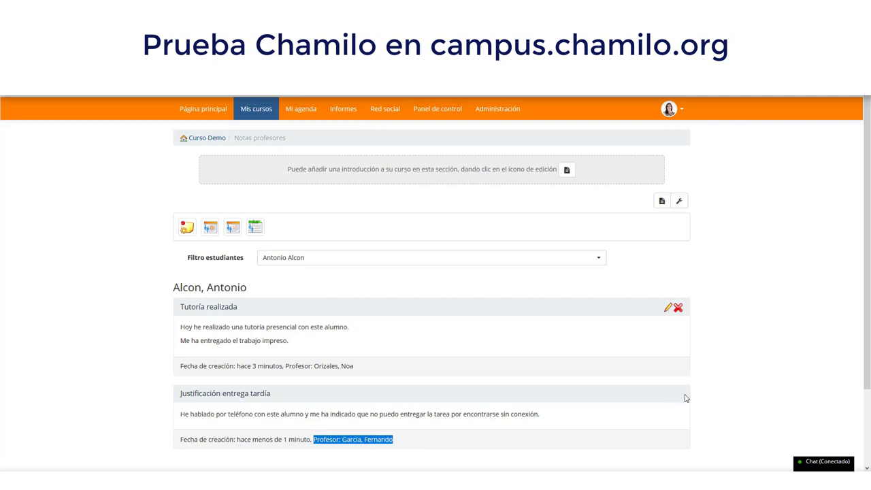